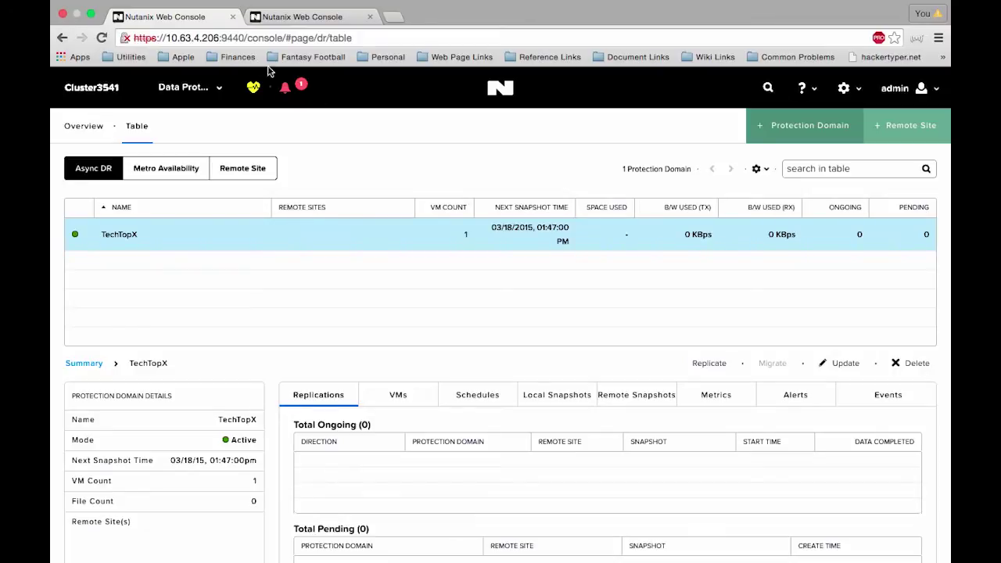
Start a new physical cluster remote site on Cluster3541 and name it TechTopX
click(292, 17)
click(192, 17)
click(907, 134)
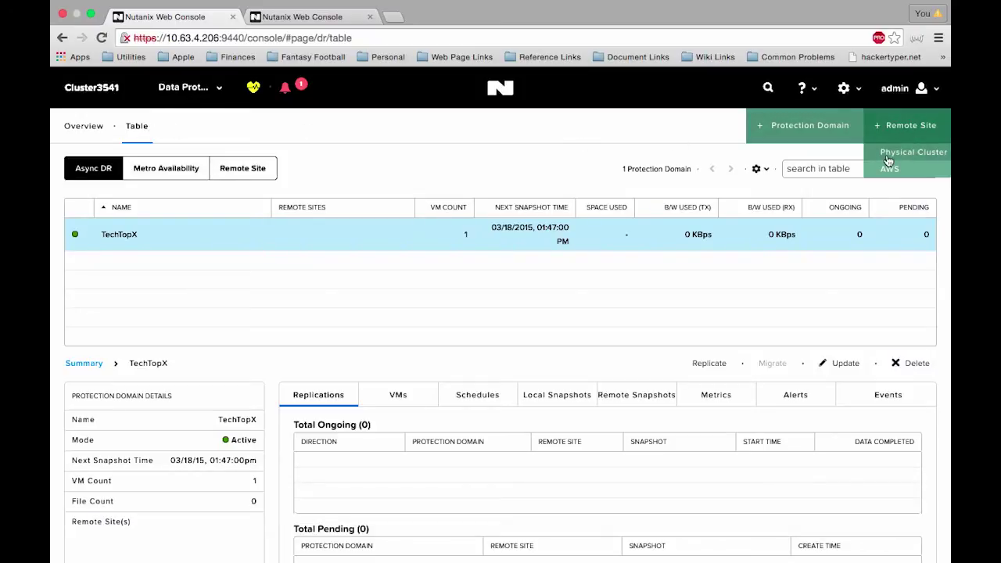
click(888, 159)
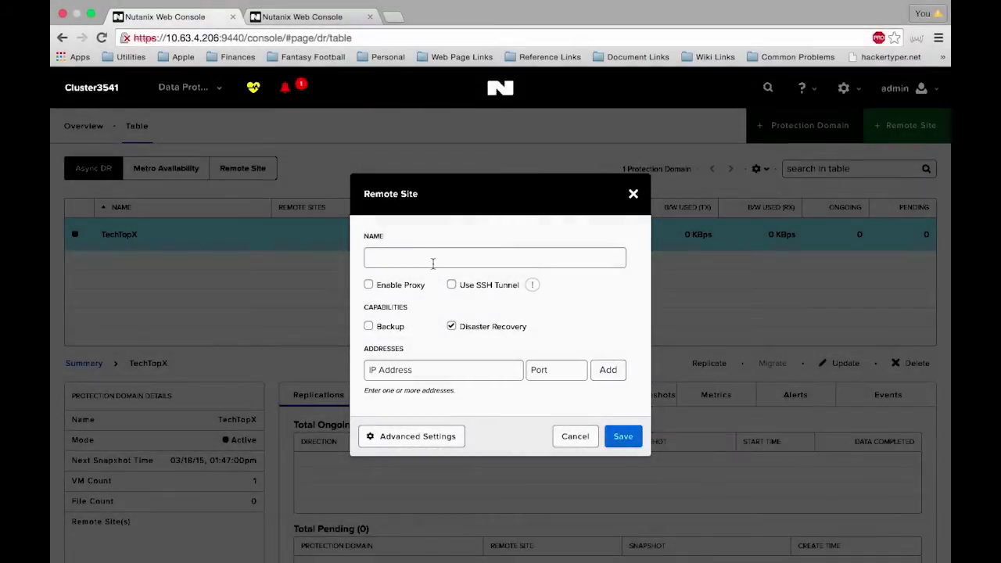
click(431, 258)
text(Te)
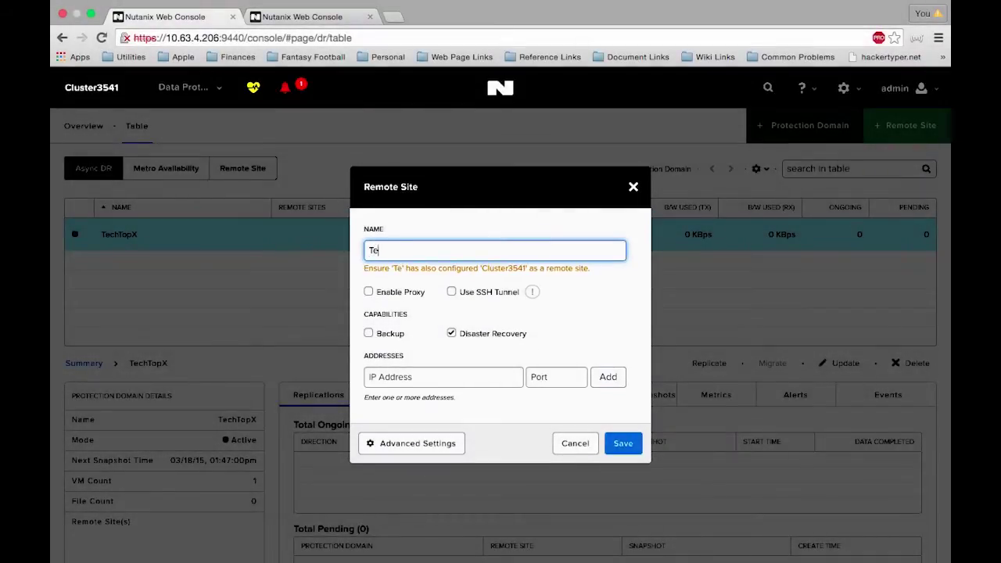
text(chTopX)
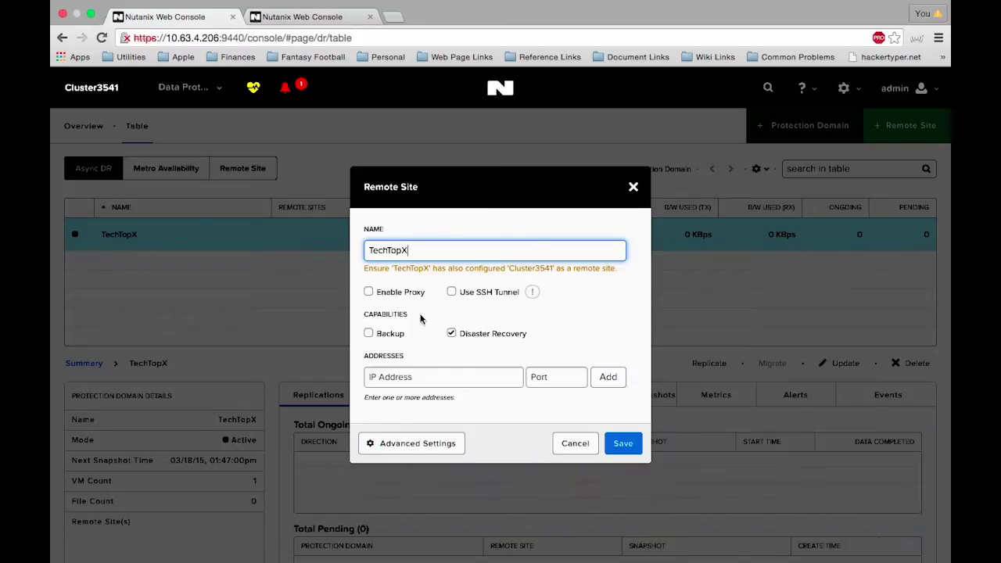
Add 10.63.4.202 as the remote site's IP address, leaving the port blank
click(402, 382)
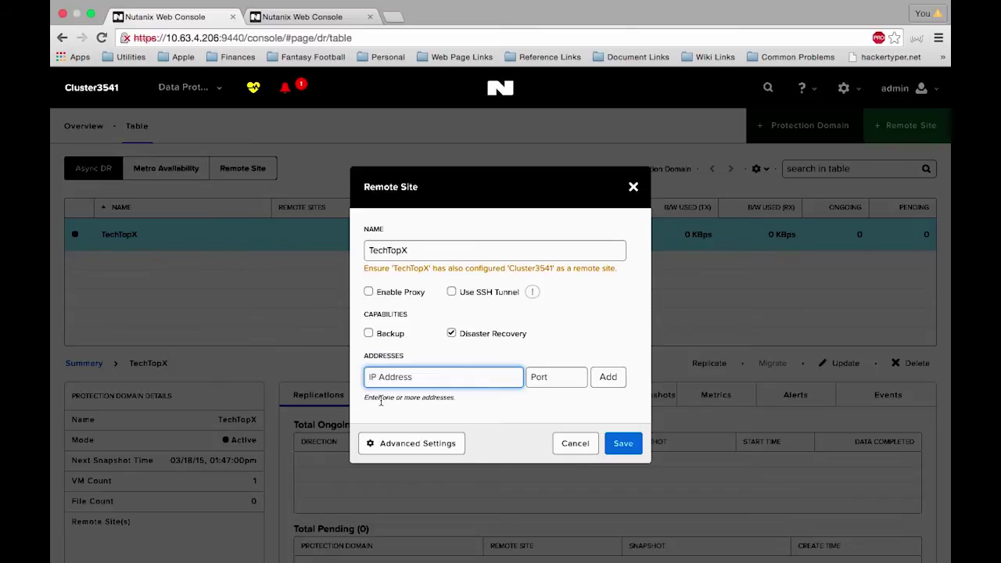
text(10.63.4.202)
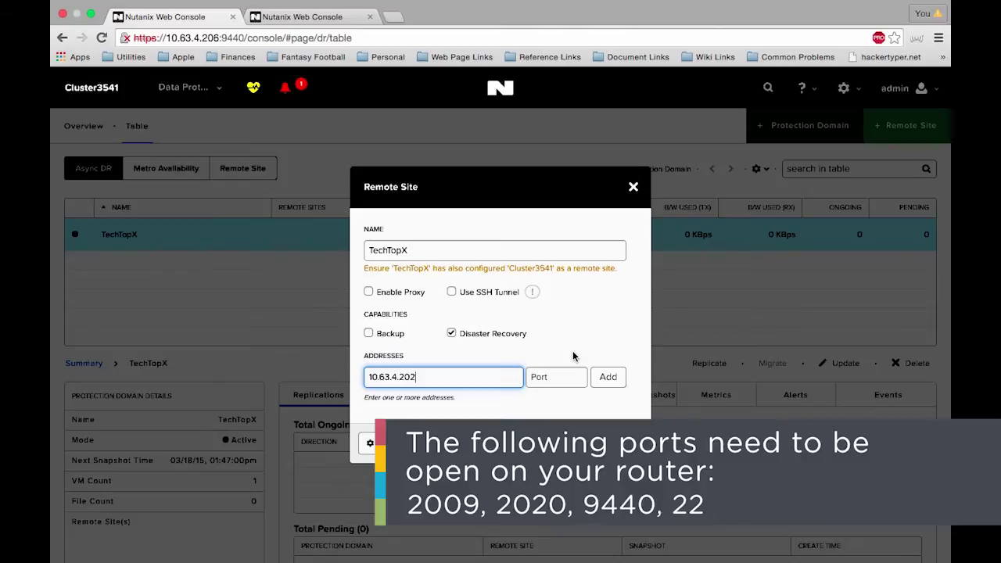
click(606, 378)
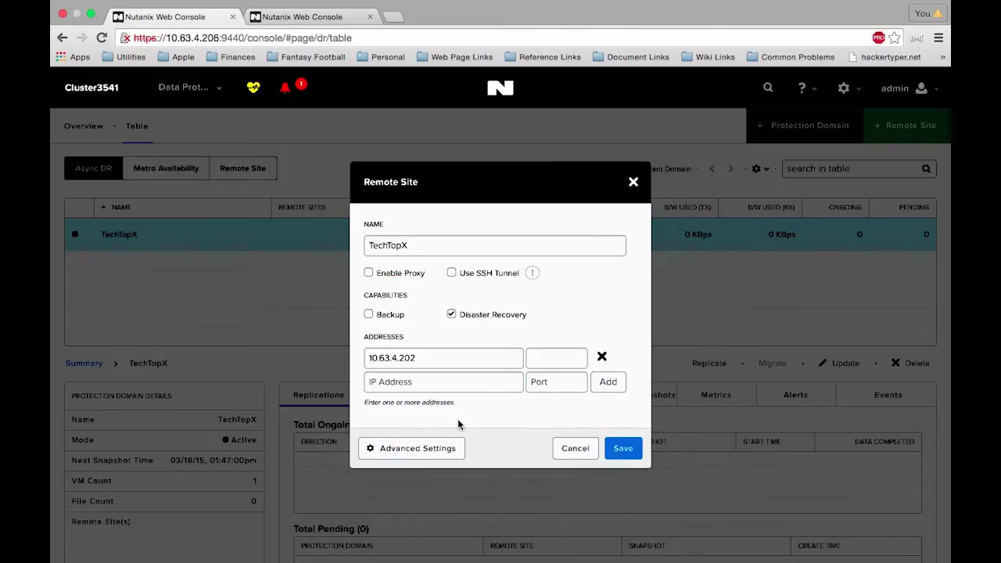
Set Compress on Wire to No, map source vstore TechTopX to destination ctr1, and save the remote site
click(403, 449)
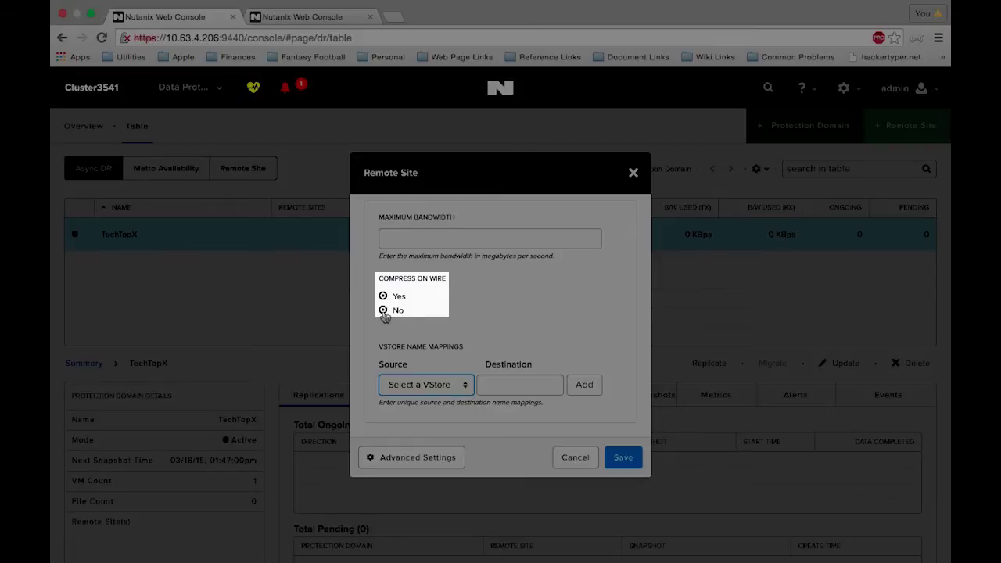
click(384, 311)
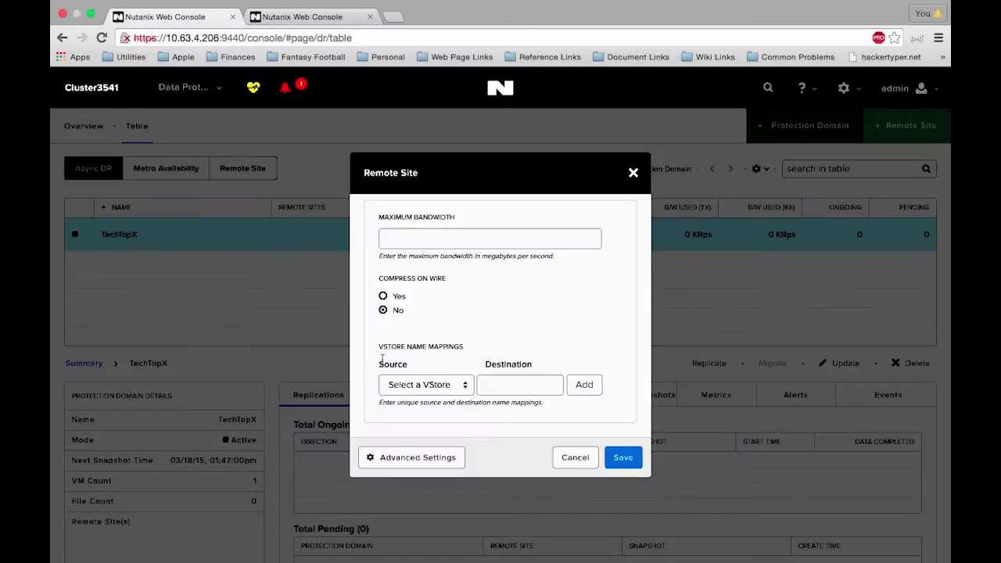
click(465, 389)
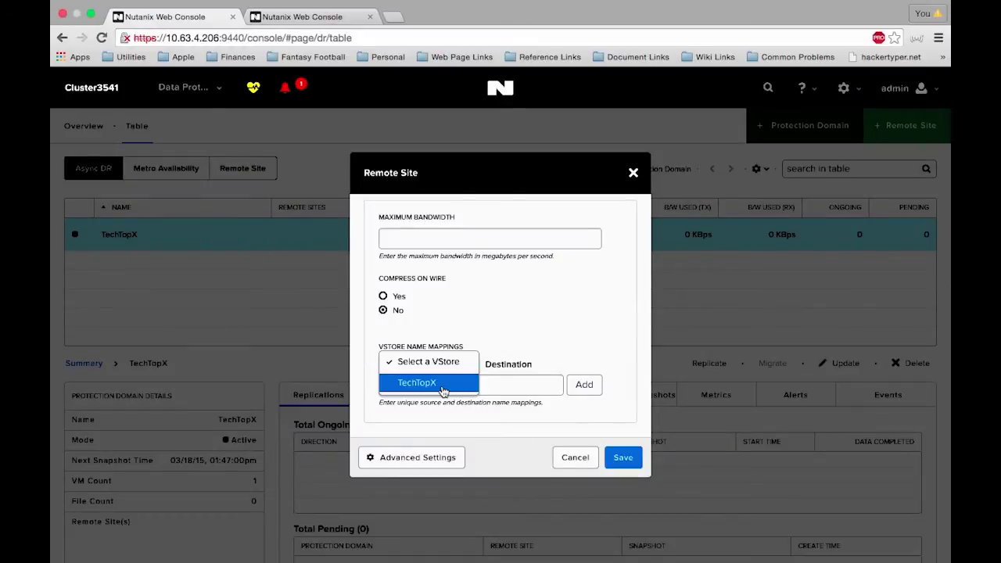
click(443, 384)
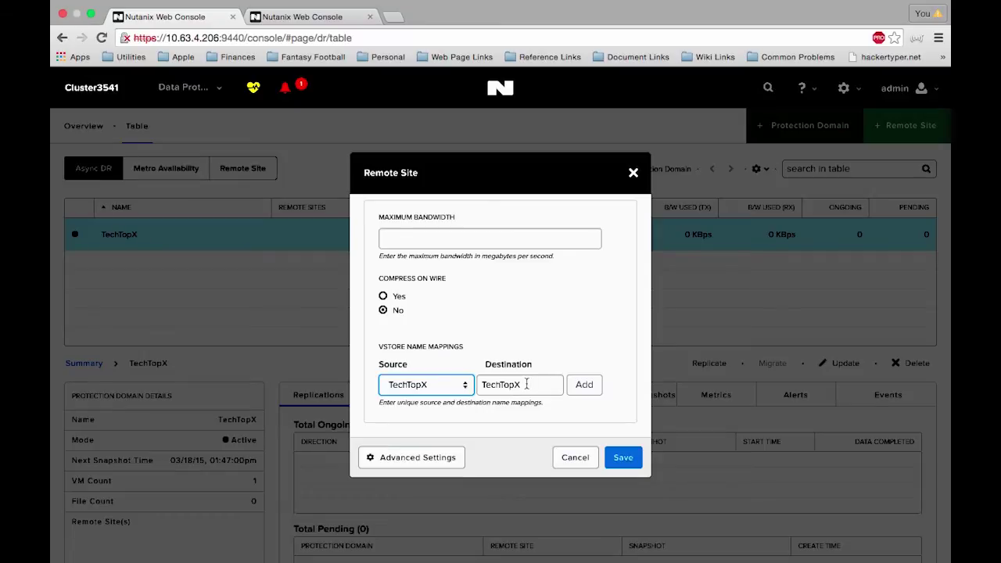
drag(526, 385, 478, 386)
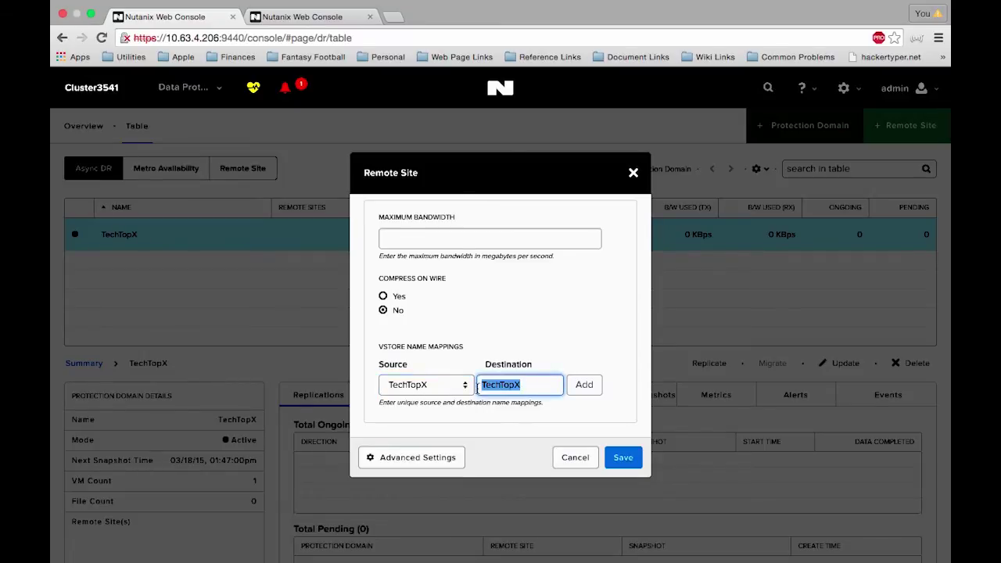
text(ctr1)
click(584, 384)
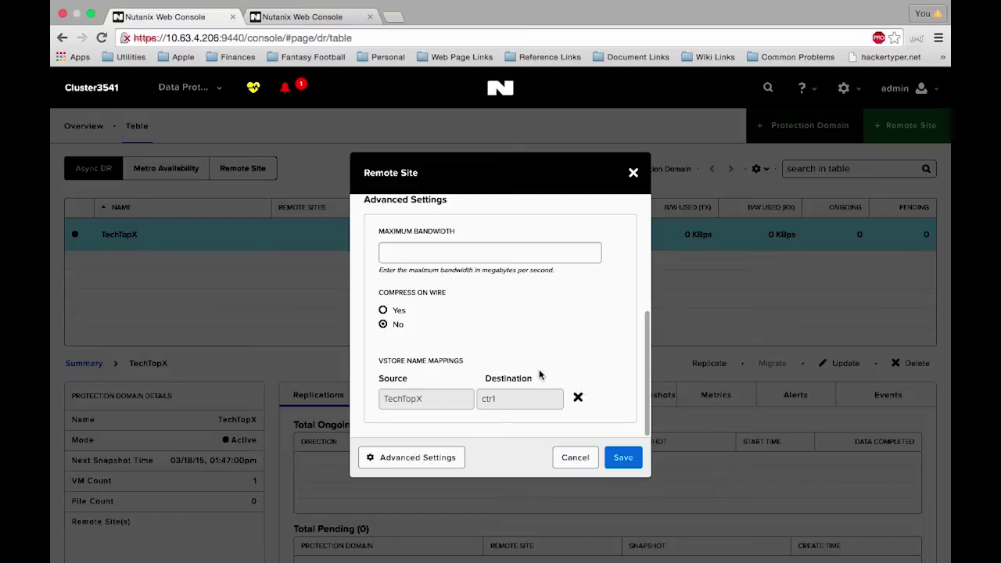
click(618, 460)
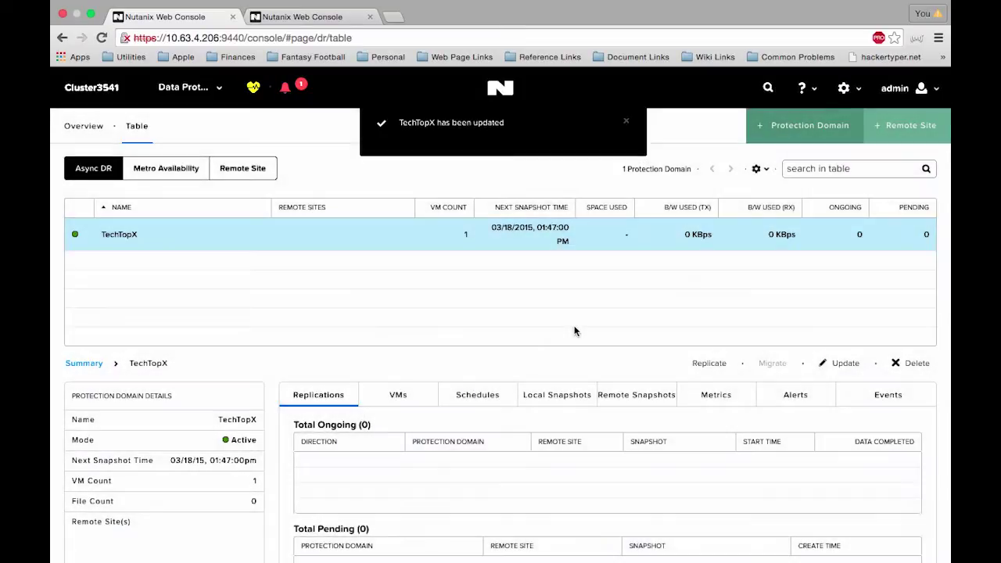
click(245, 172)
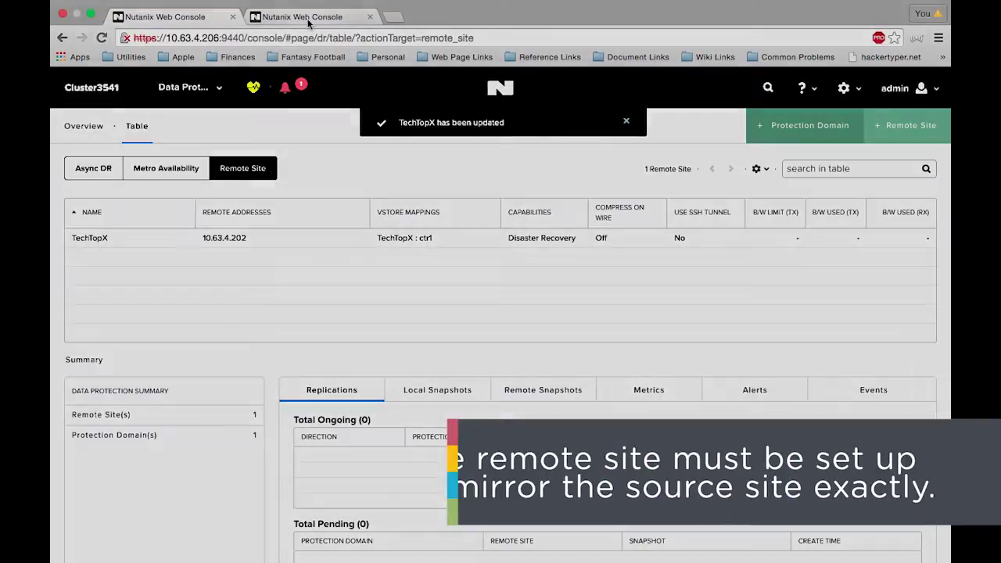
On cluster11487, start a new remote site named TechTopX and enter Cluster3541's IP address
click(308, 24)
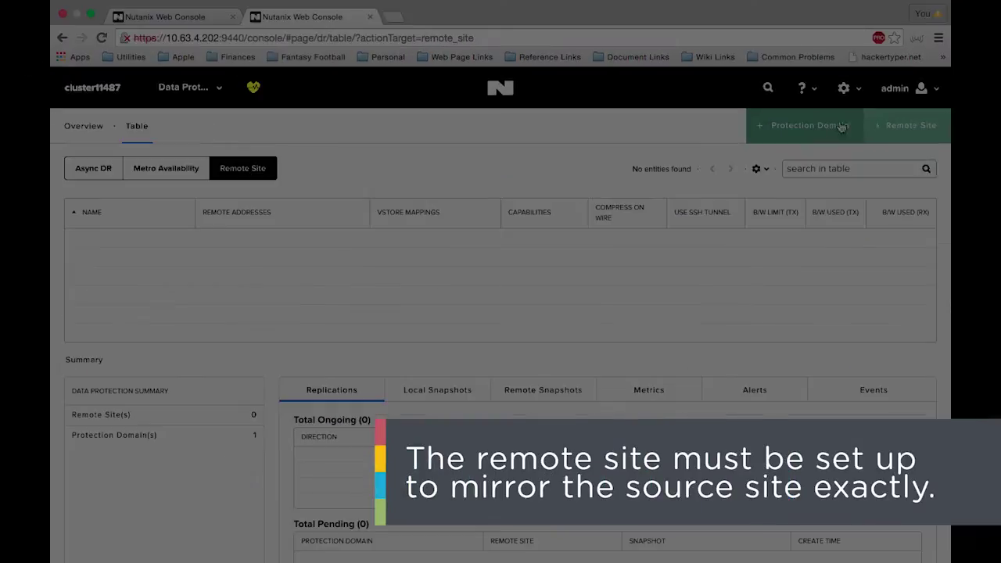
click(907, 126)
text(TechTopX)
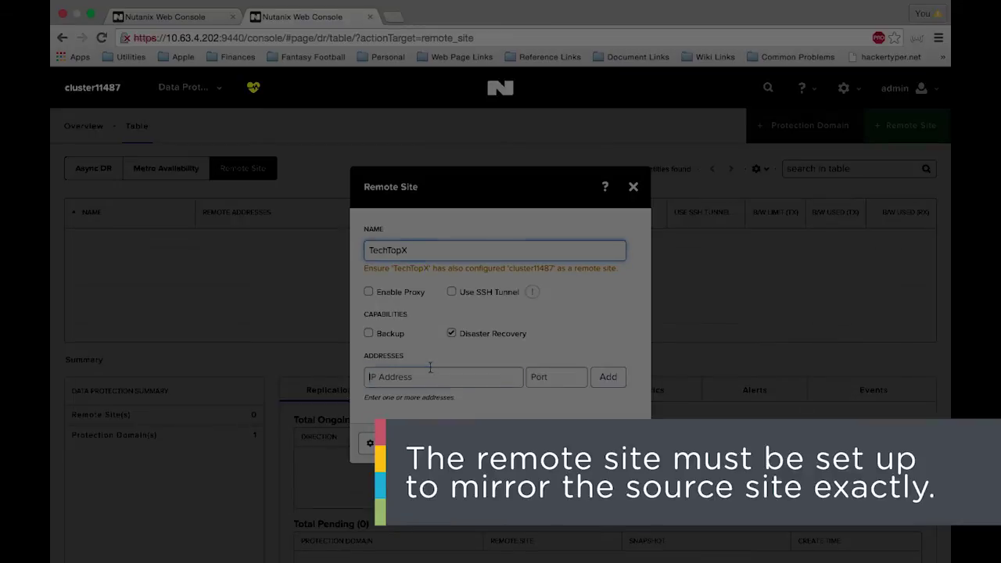
click(431, 369)
text(10.63.4.20)
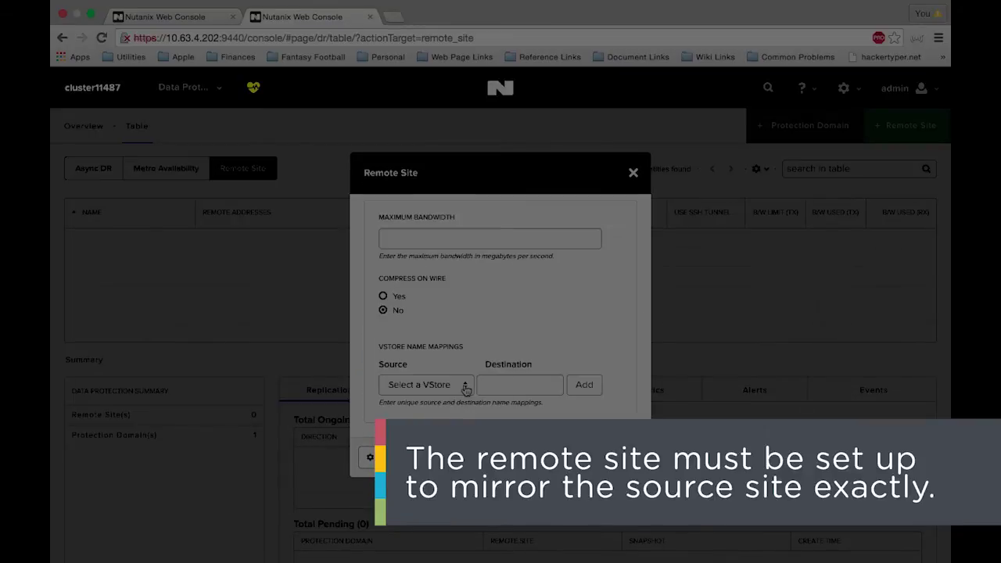
Map the source vstore to destination TechTopX in the remote site's advanced settings
click(462, 385)
click(456, 363)
click(501, 384)
text(TechTopX)
click(576, 392)
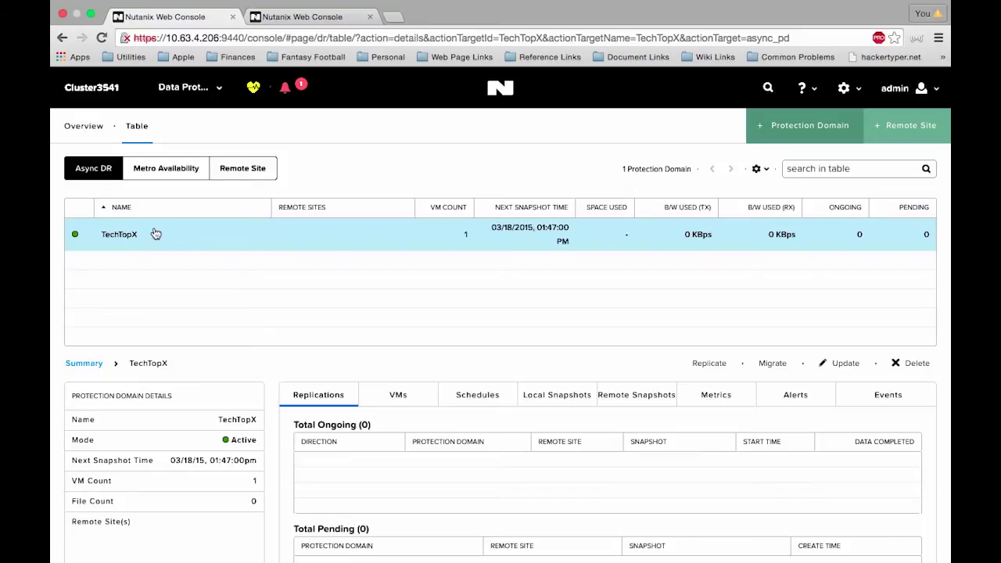
Update the TechTopX protection domain's daily schedule on Cluster3541 to keep the last 2 snapshots on remote site TechTopX
click(555, 396)
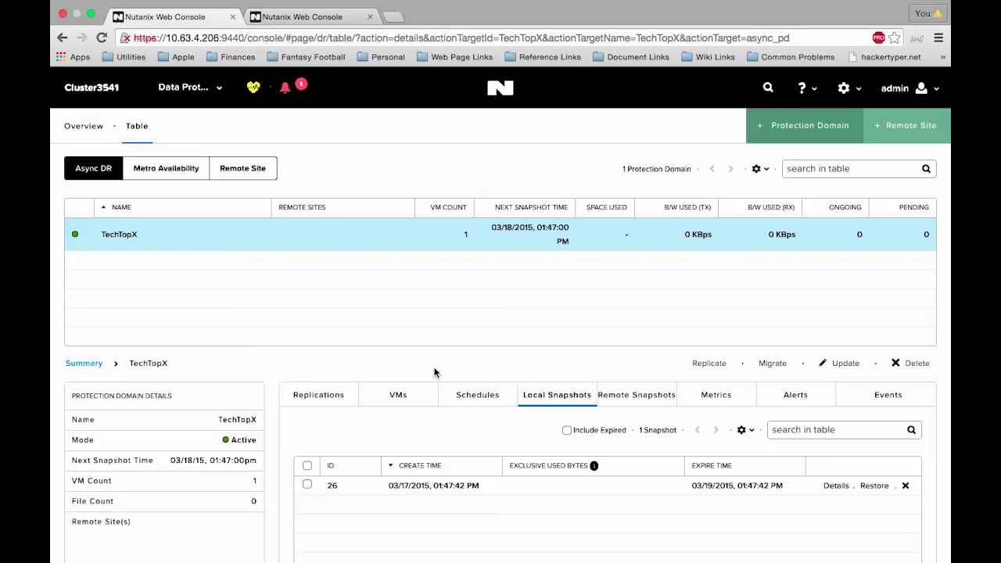
click(478, 396)
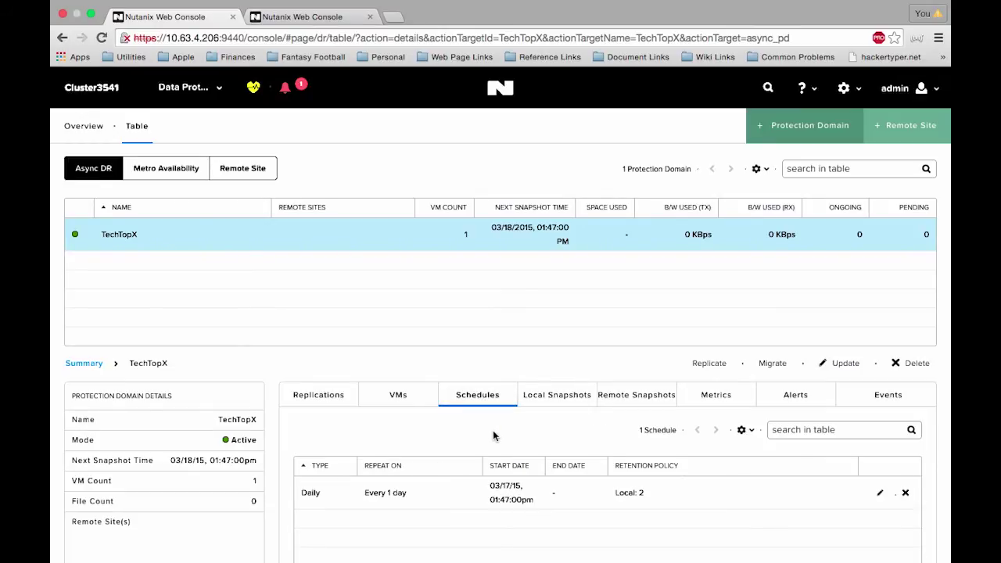
click(881, 494)
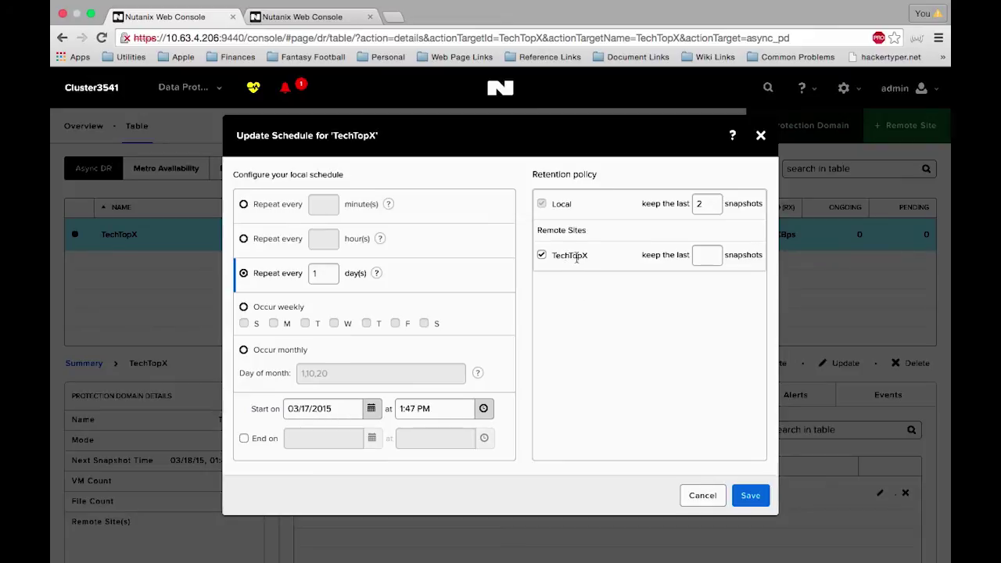
click(706, 254)
text(2)
click(724, 357)
click(756, 501)
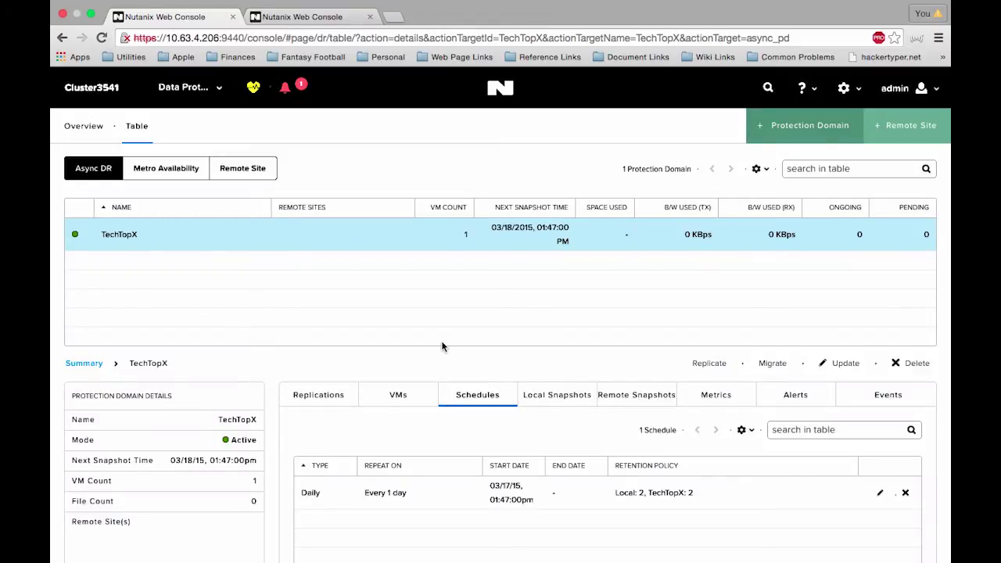
Replicate the TechTopX protection domain to remote site TechTopX, starting now with a retention time of 1 day
click(313, 396)
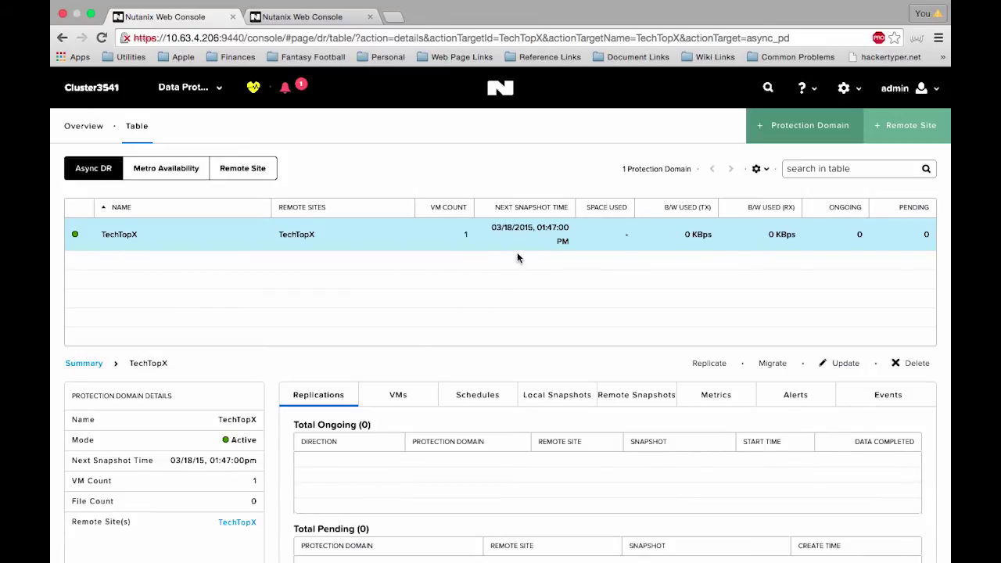
click(709, 365)
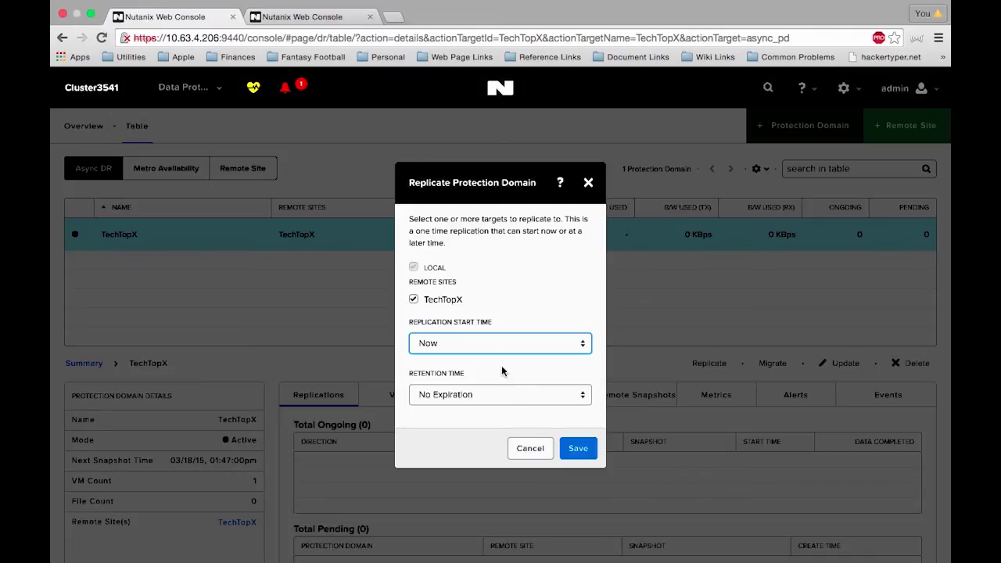
click(502, 402)
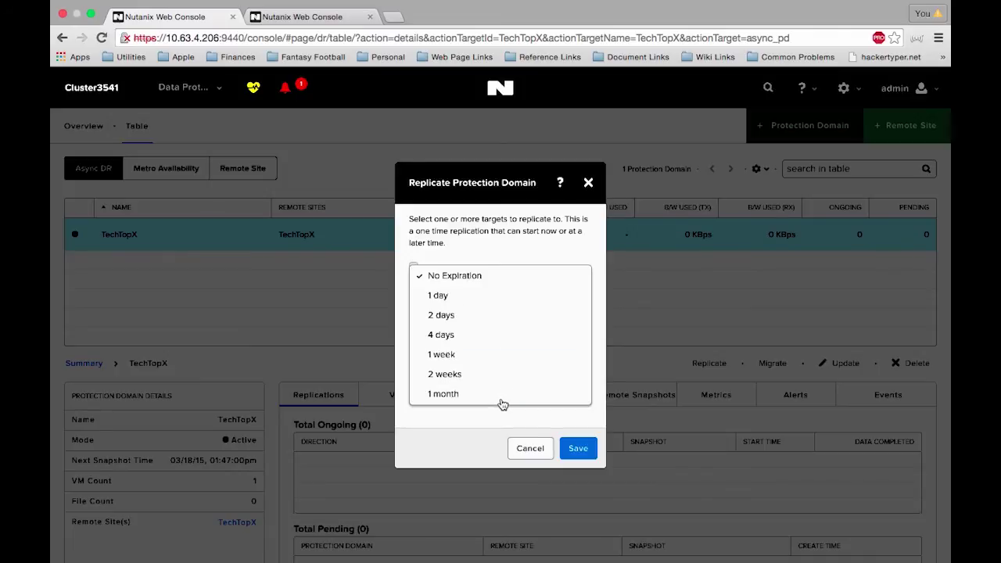
click(486, 295)
click(579, 448)
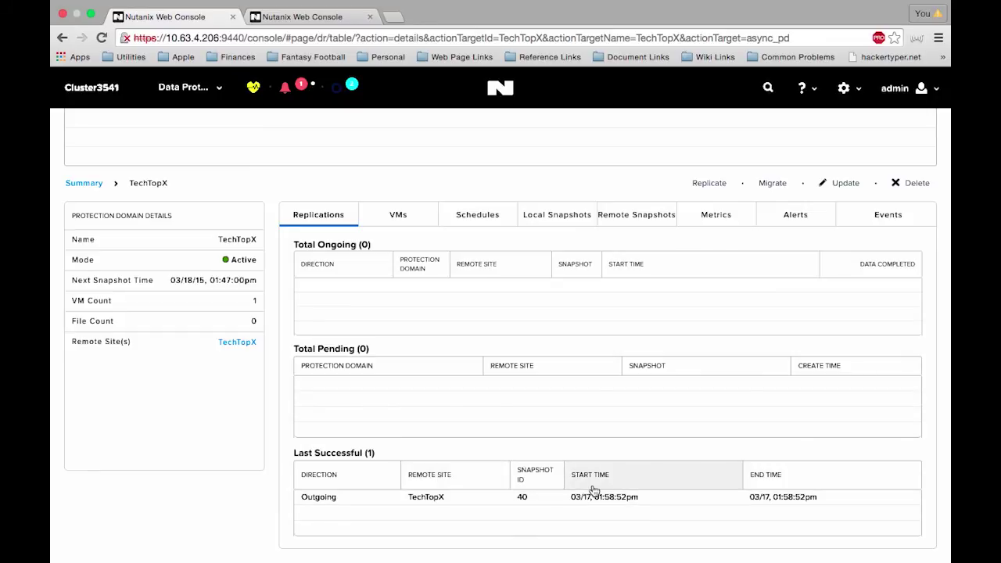
Examine the TechTopX domain's local snapshots on cluster11487 and its remote snapshots on Cluster3541
scroll(594, 505, up, 5)
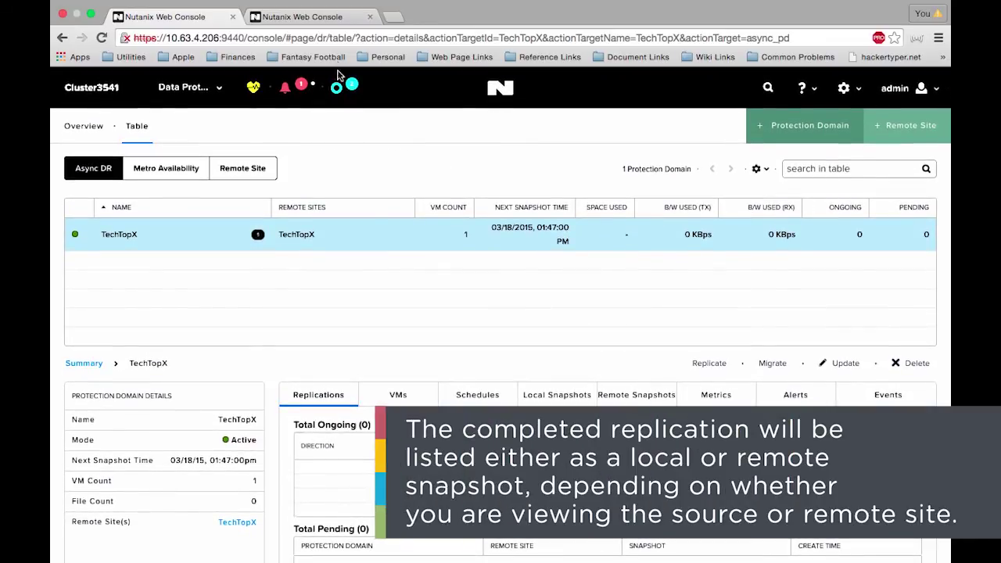
click(338, 19)
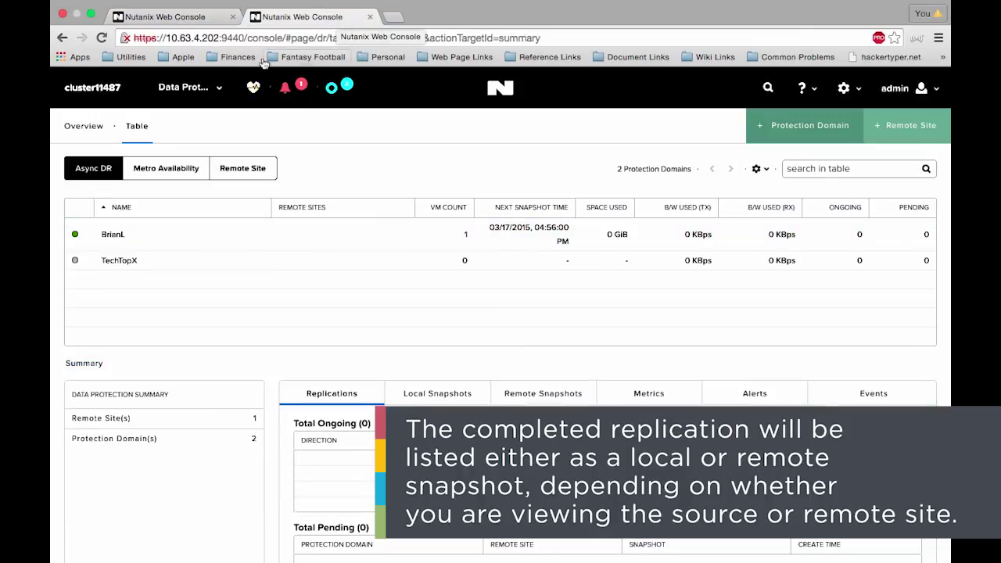
click(160, 270)
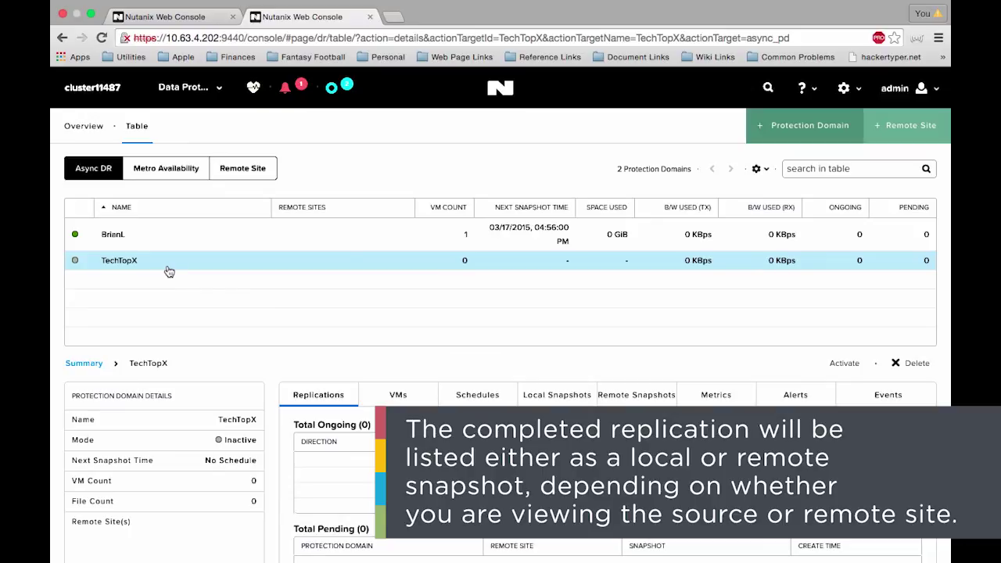
click(558, 396)
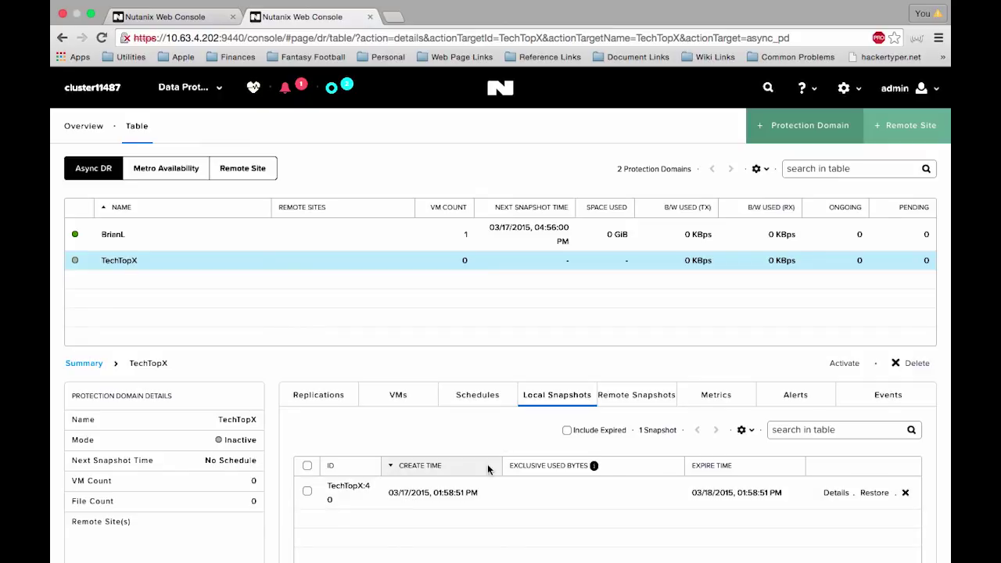
click(168, 19)
click(617, 398)
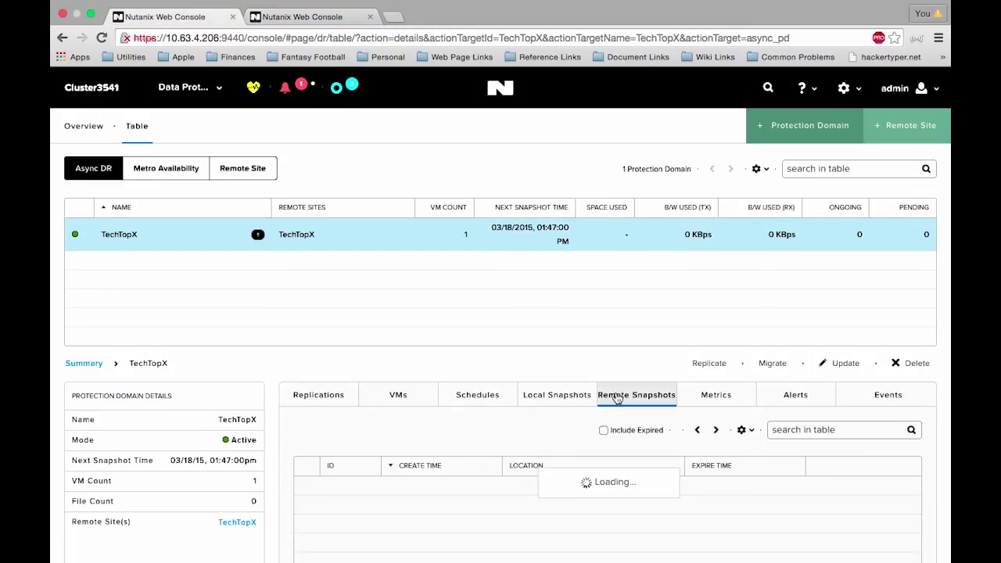